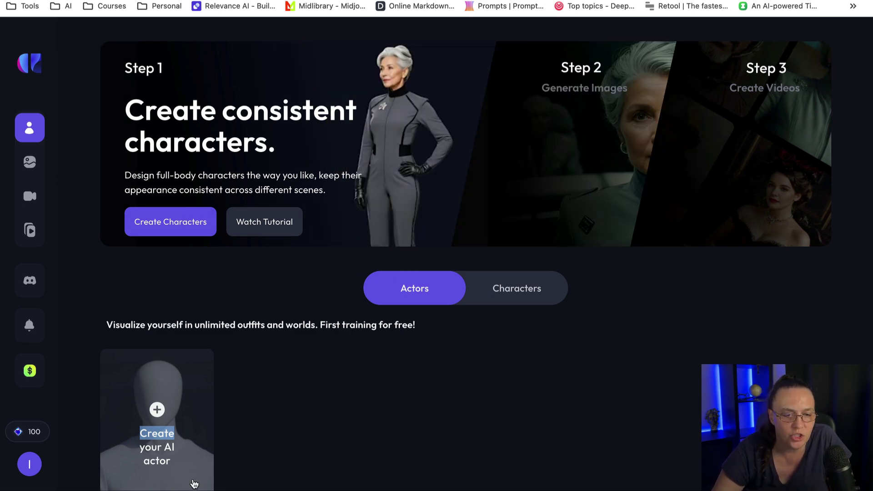
pyautogui.click(240, 468)
pyautogui.moveTo(29, 205)
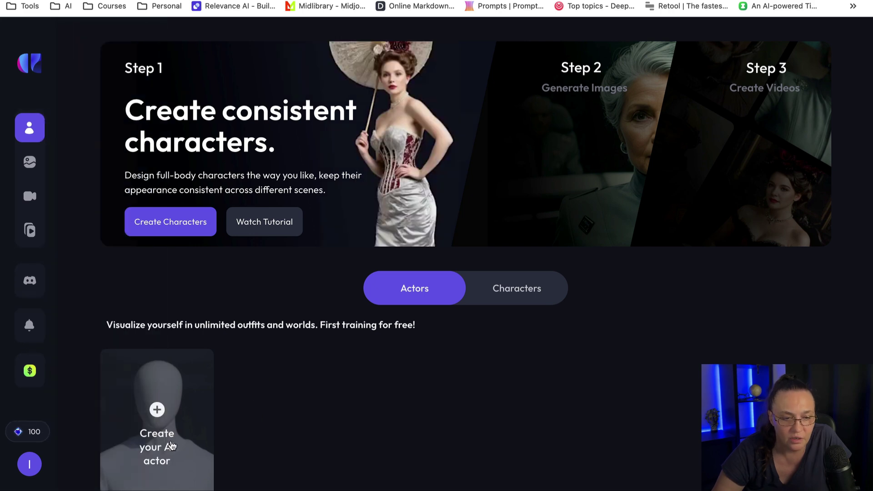
pyautogui.click(517, 289)
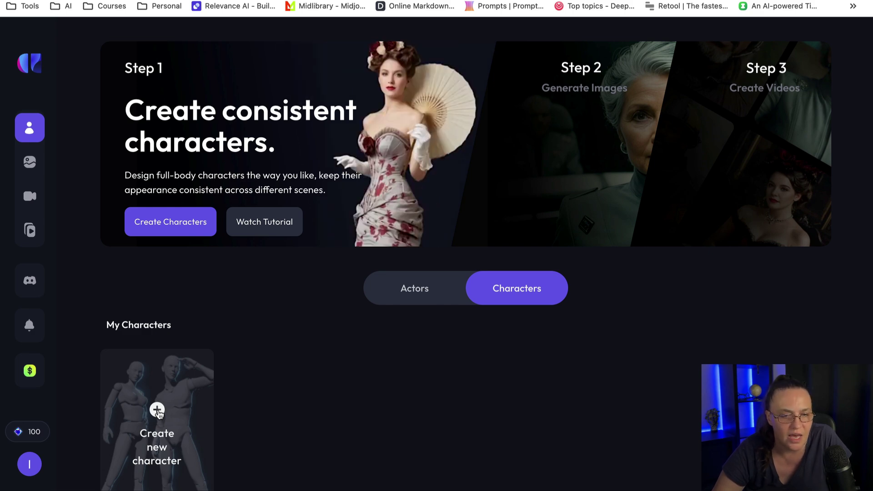
pyautogui.click(413, 293)
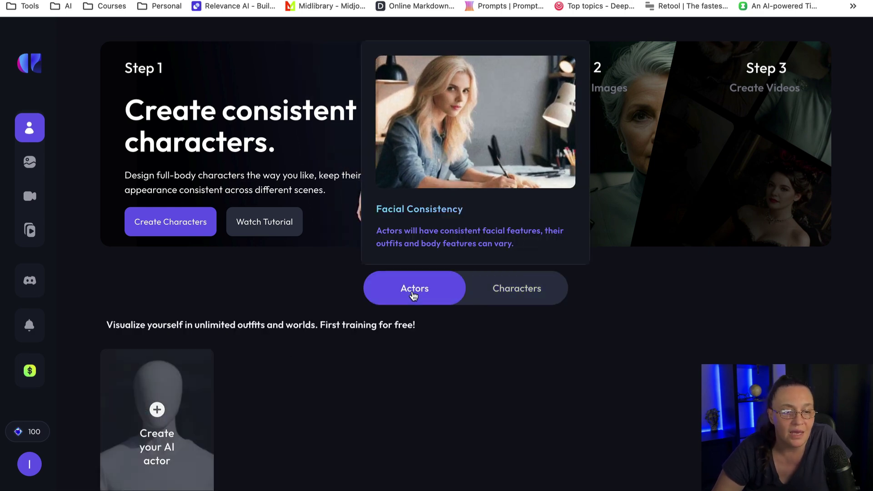
pyautogui.click(80, 471)
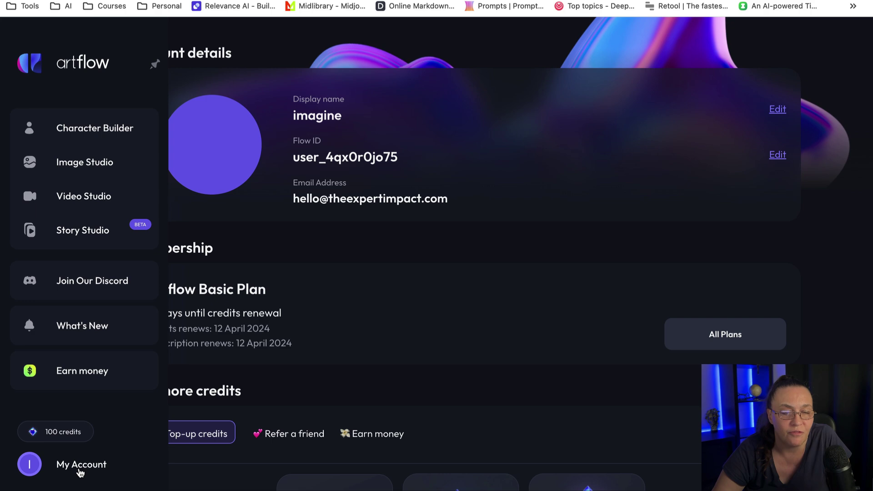
pyautogui.scroll(-3, 422, 310)
pyautogui.scroll(-2, 418, 313)
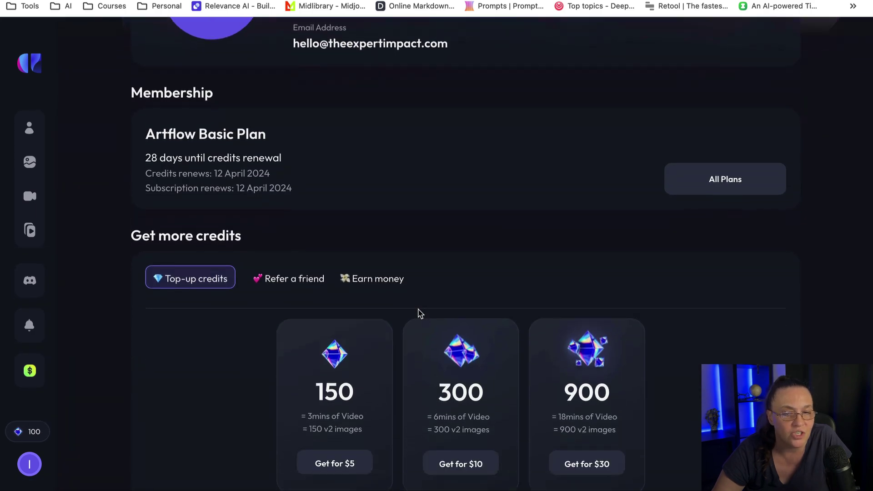
pyautogui.scroll(1, 418, 314)
pyautogui.click(717, 220)
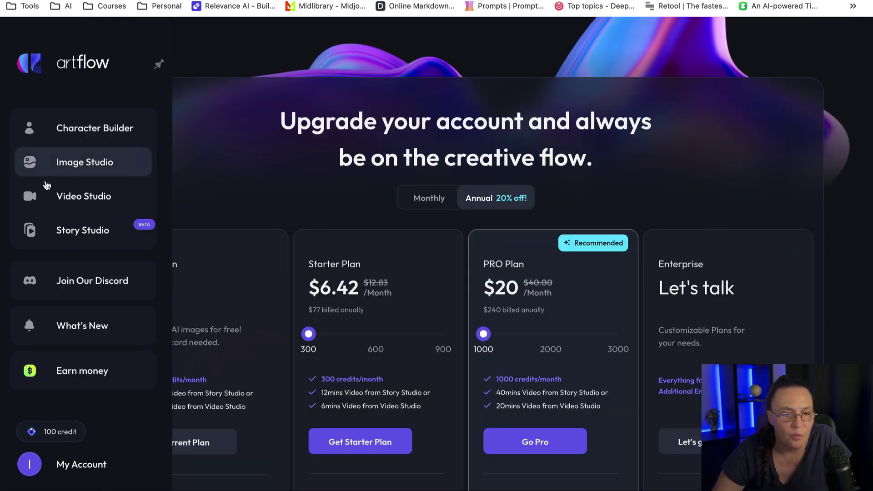
pyautogui.scroll(-3, 262, 204)
pyautogui.scroll(-1, 266, 201)
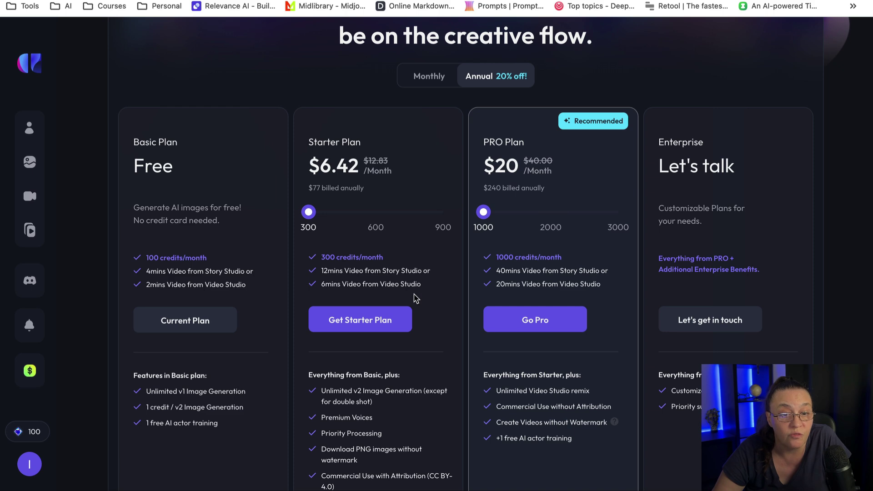
pyautogui.scroll(-2, 361, 280)
pyautogui.scroll(-1, 356, 279)
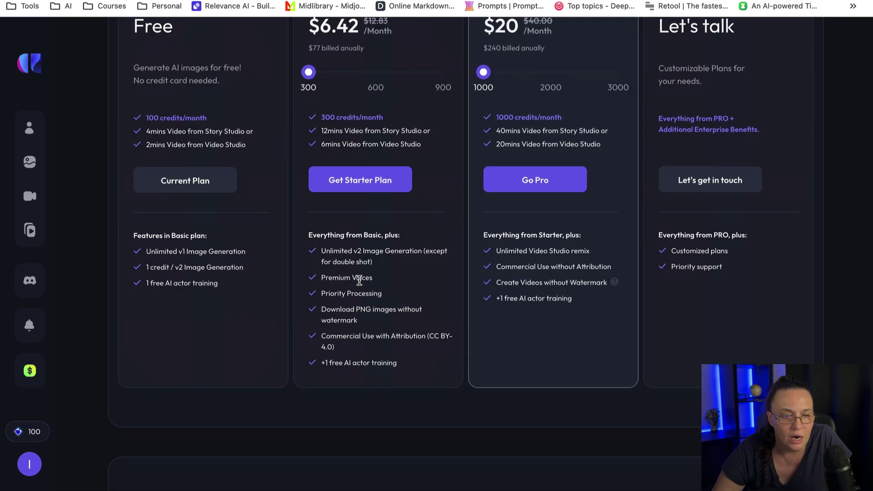
pyautogui.scroll(-2, 357, 278)
pyautogui.scroll(1, 359, 280)
pyautogui.scroll(3, 359, 280)
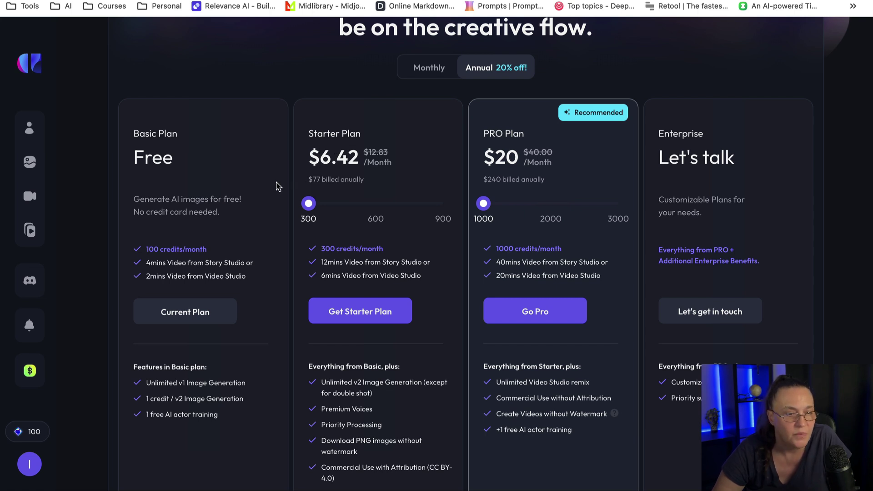
pyautogui.moveTo(30, 129)
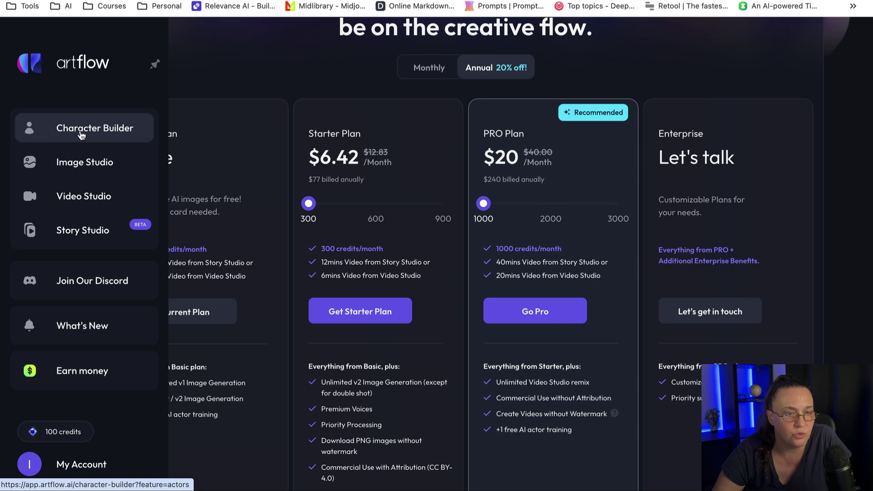
# - Start a new AI actor, set her gender to Female and begin naming her Monika
pyautogui.click(80, 134)
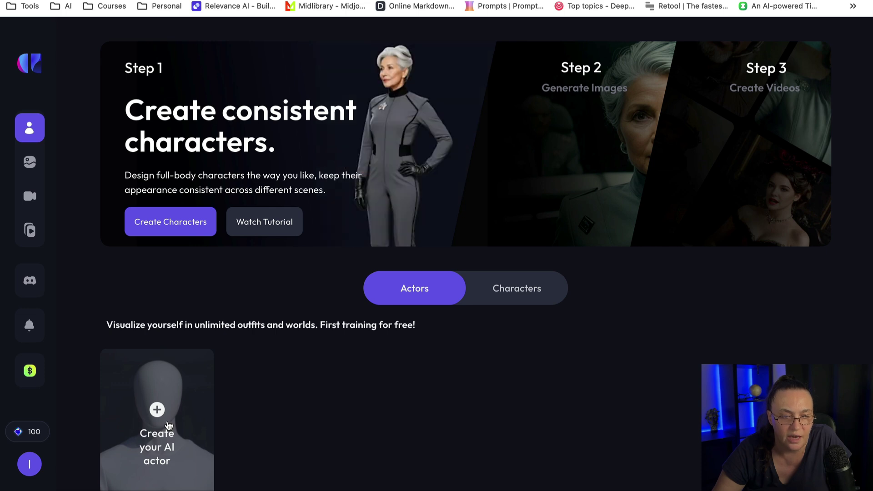
pyautogui.click(155, 408)
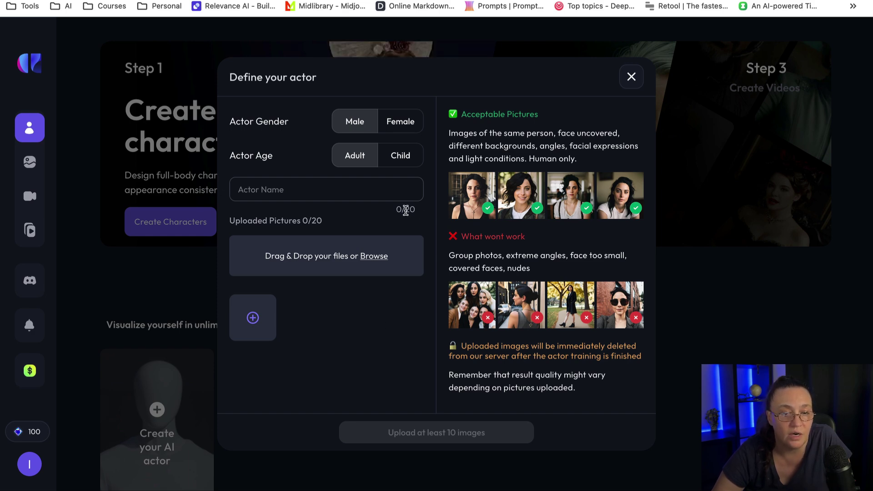
pyautogui.moveTo(406, 210); pyautogui.dragTo(419, 211)
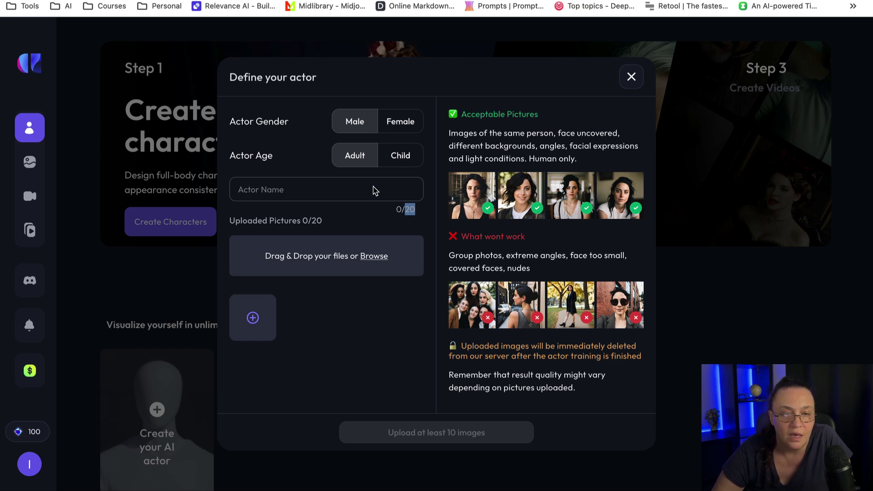
pyautogui.click(400, 121)
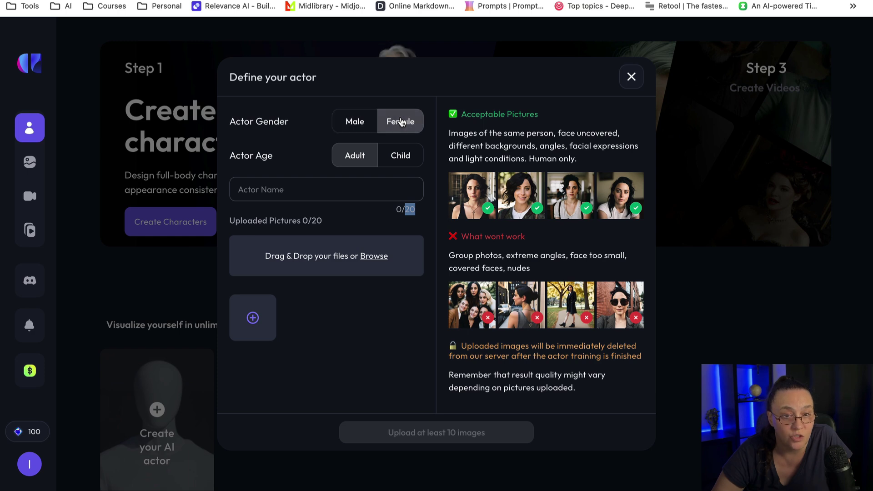
pyautogui.click(382, 217)
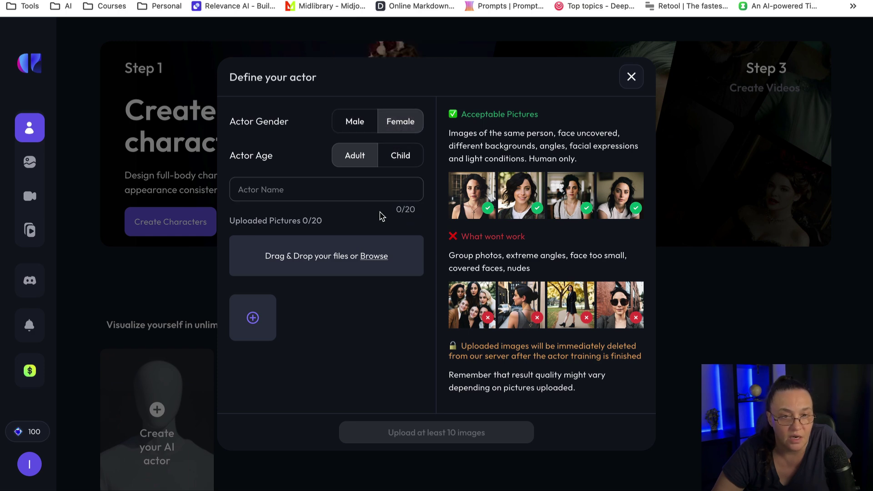
pyautogui.click(307, 197)
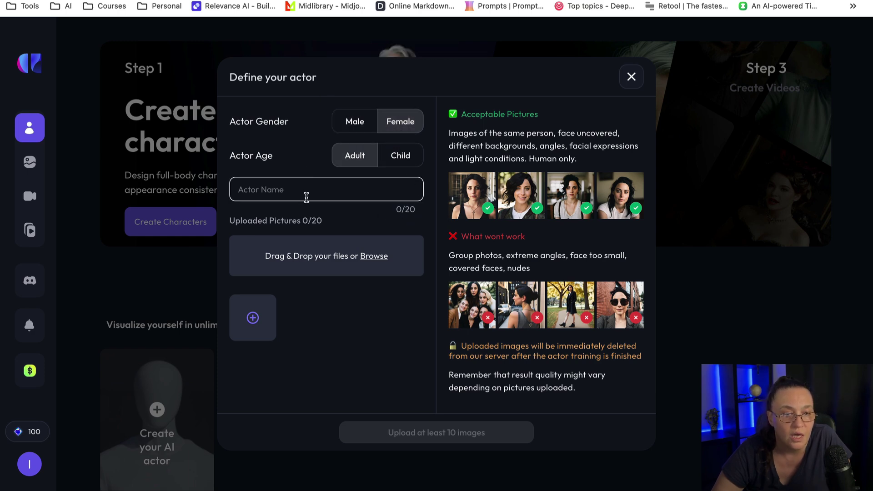
pyautogui.click(312, 194)
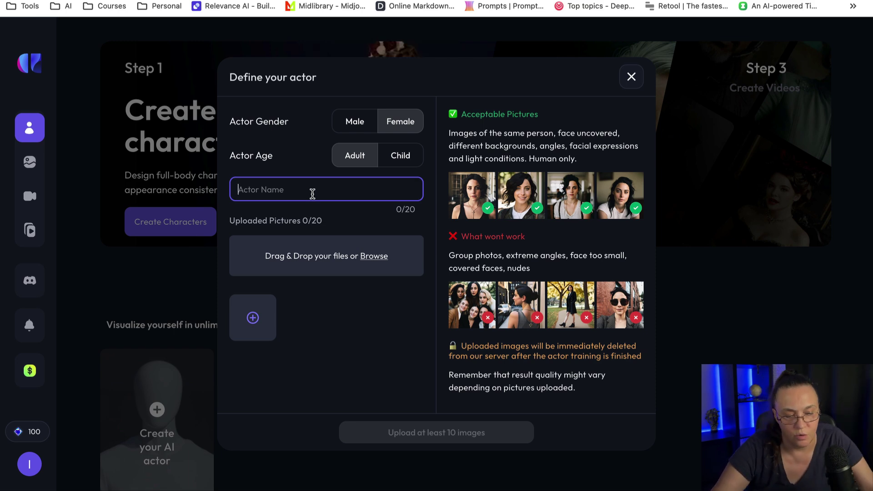
pyautogui.write('Monika')
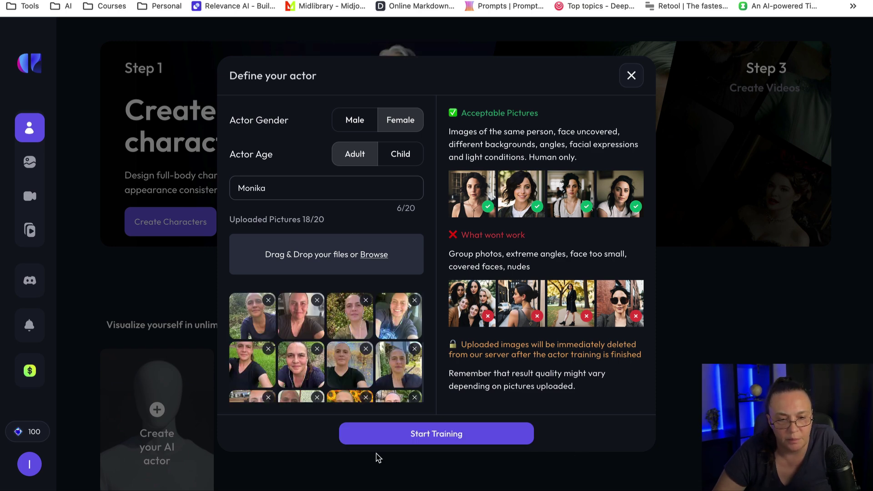
# - Train the Monika actor, then dismiss the paid offer for creating another actor
pyautogui.click(454, 437)
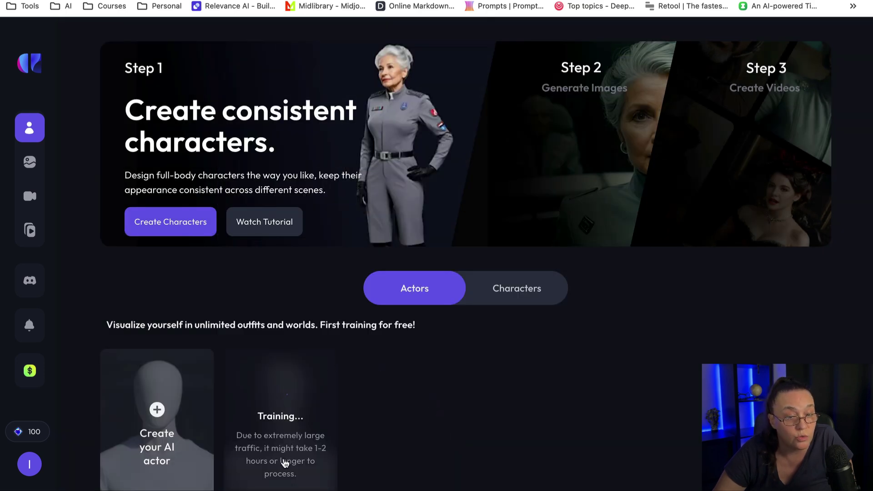
pyautogui.scroll(-1, 282, 462)
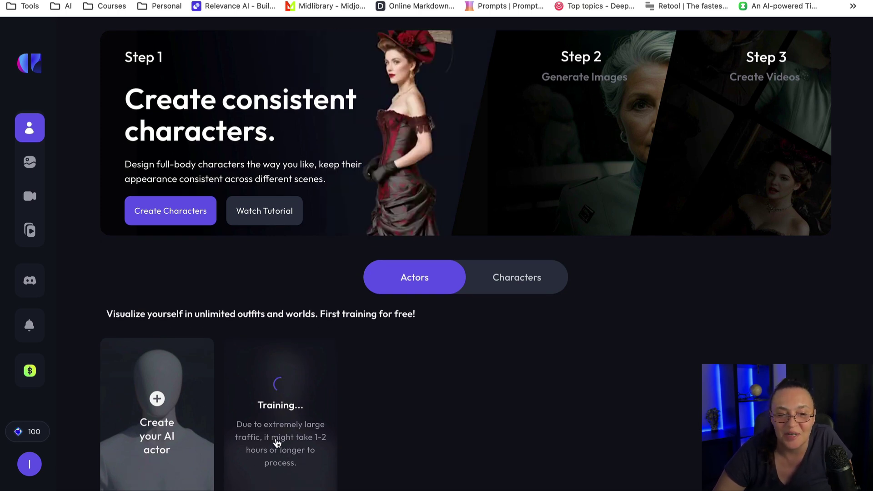
pyautogui.scroll(-2, 388, 420)
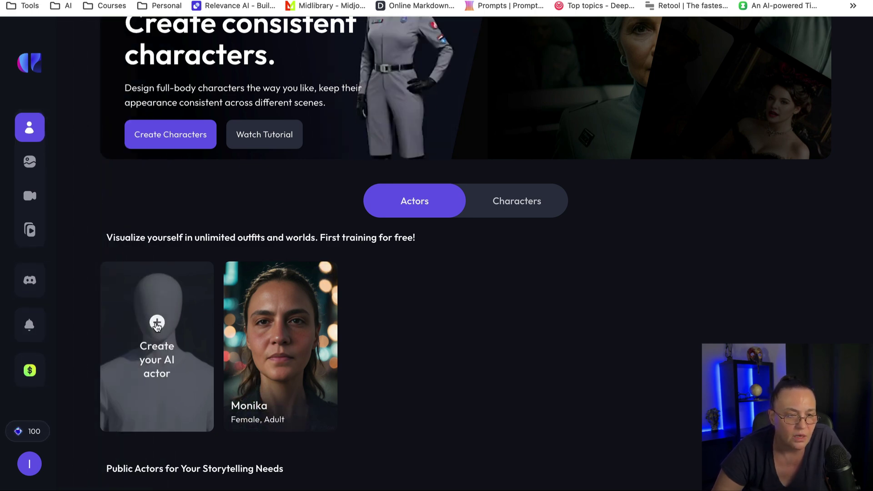
pyautogui.click(158, 325)
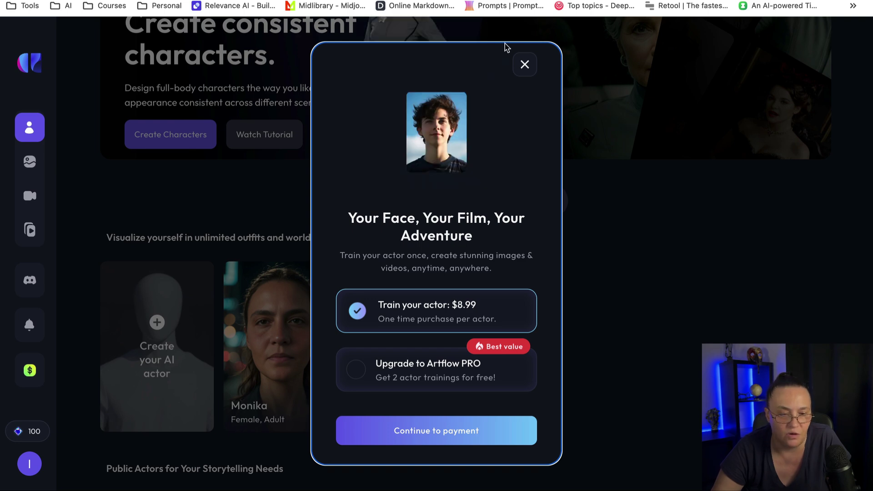
pyautogui.click(523, 63)
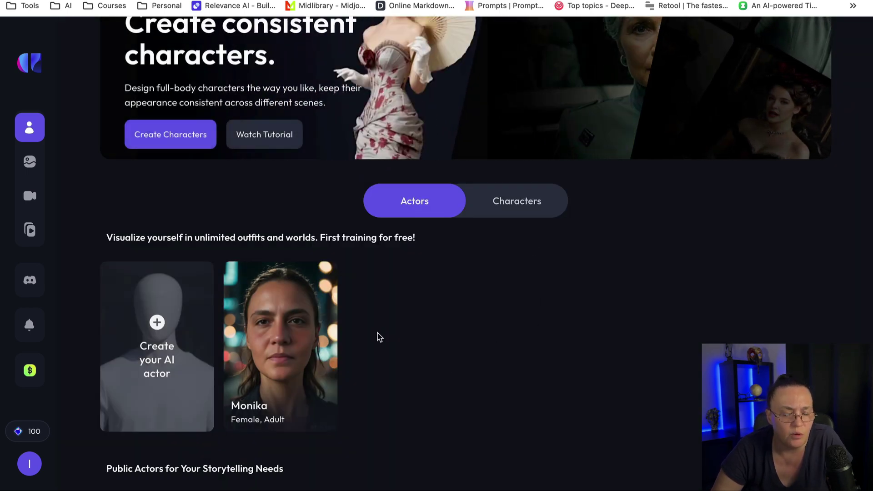
pyautogui.moveTo(279, 347)
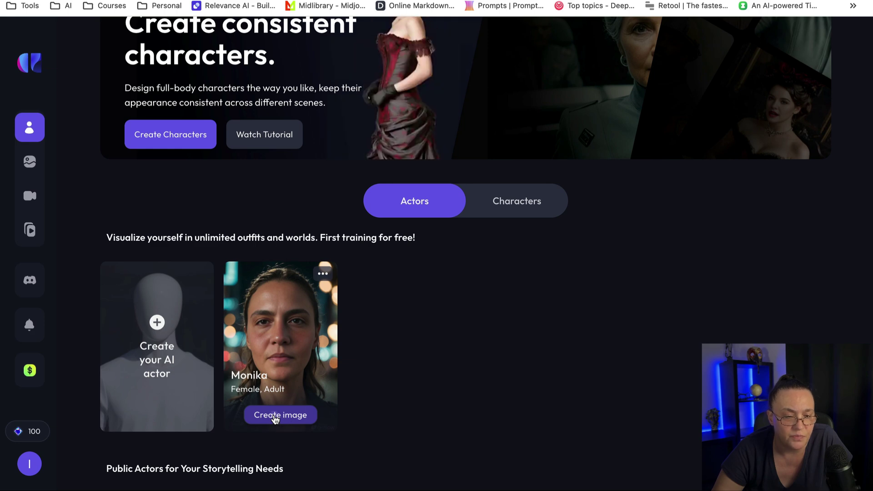
# - Start generating images of Monika and select the Cinematic style text to replace with Realistic
pyautogui.click(275, 418)
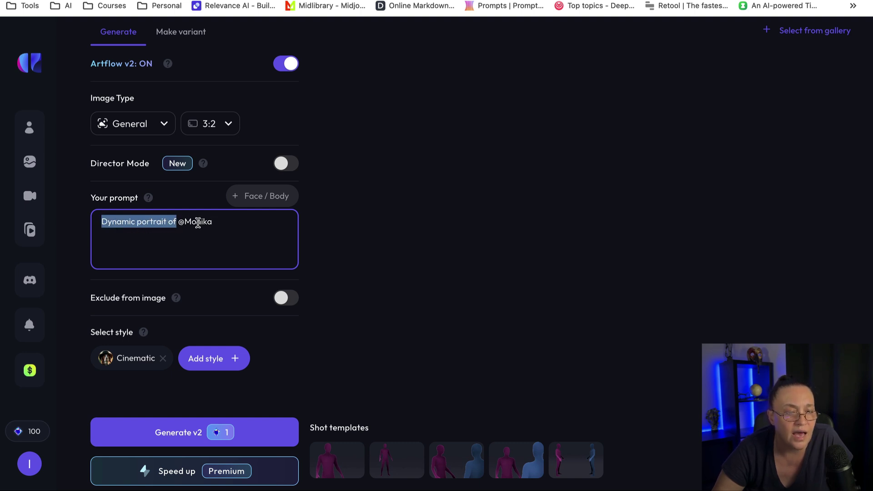
pyautogui.moveTo(220, 222); pyautogui.dragTo(195, 227)
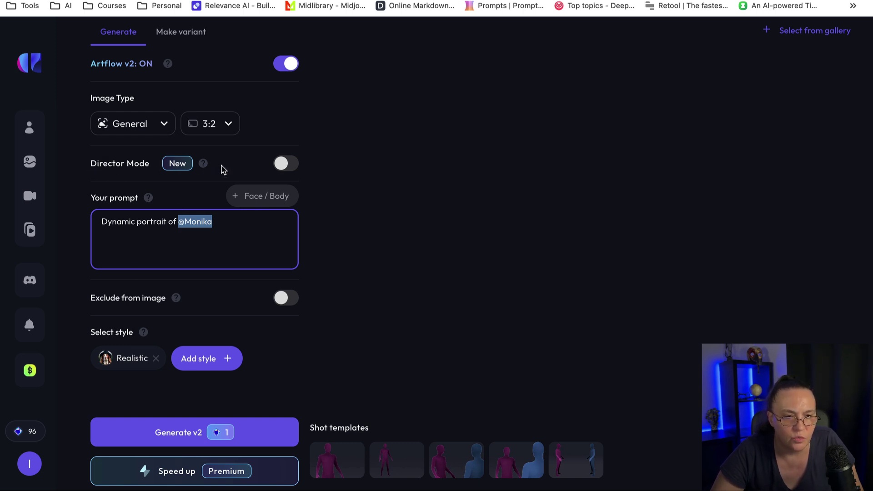
# - Try director mode framings — shift the figure, full shot, closer framing — then switch director mode off
pyautogui.click(284, 163)
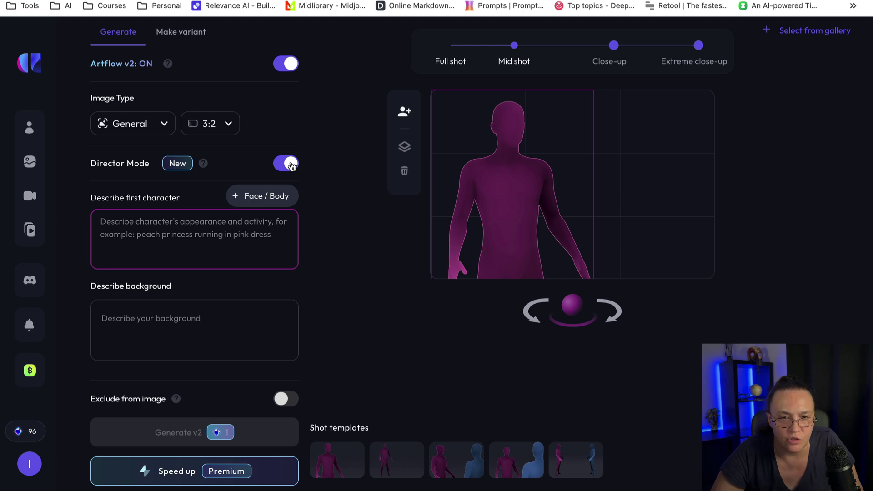
pyautogui.moveTo(478, 189)
pyautogui.mouseDown()
pyautogui.moveTo(609, 185)
pyautogui.moveTo(508, 187)
pyautogui.moveTo(557, 183)
pyautogui.mouseUp()
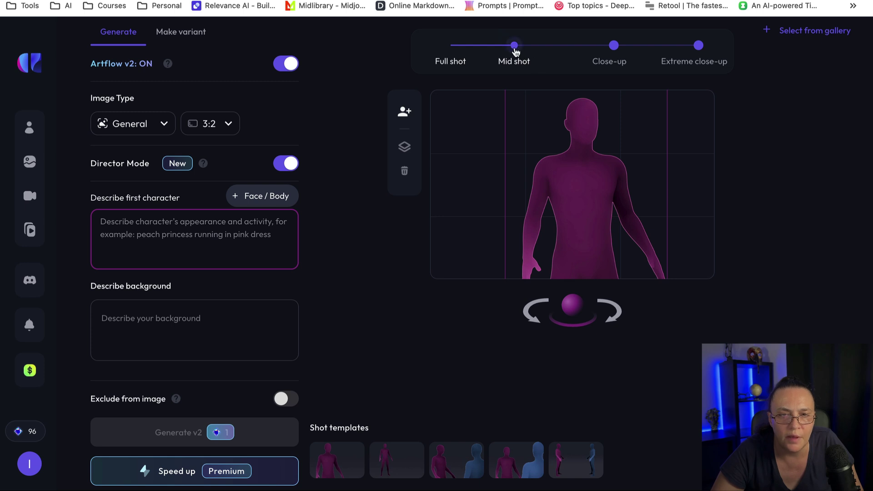
pyautogui.moveTo(515, 52)
pyautogui.mouseDown()
pyautogui.moveTo(457, 60)
pyautogui.moveTo(567, 48)
pyautogui.moveTo(719, 59)
pyautogui.mouseUp()
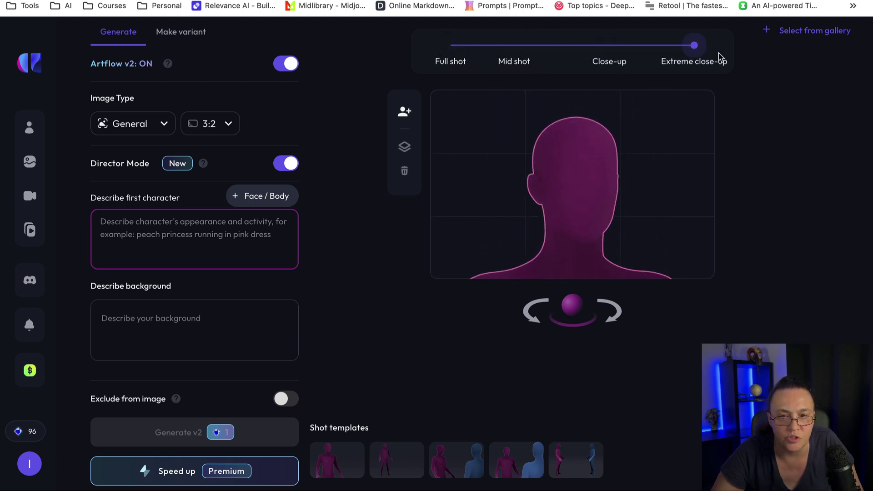
pyautogui.click(439, 53)
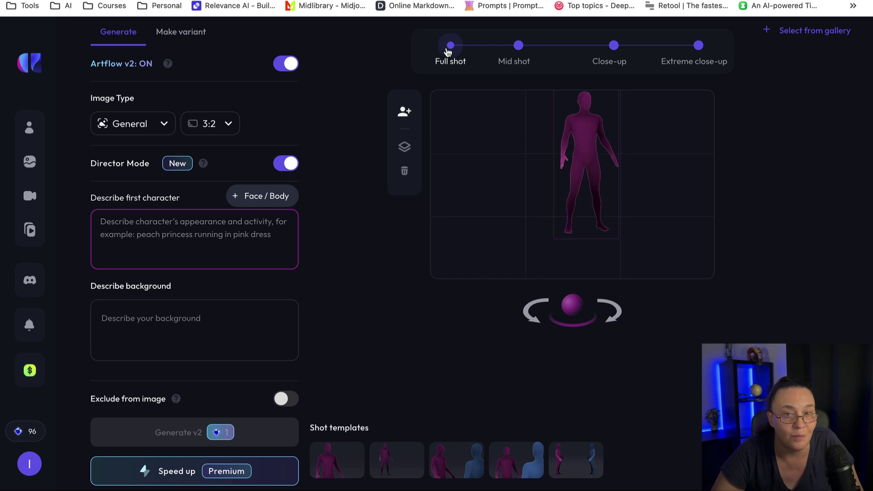
pyautogui.moveTo(447, 52); pyautogui.dragTo(469, 53)
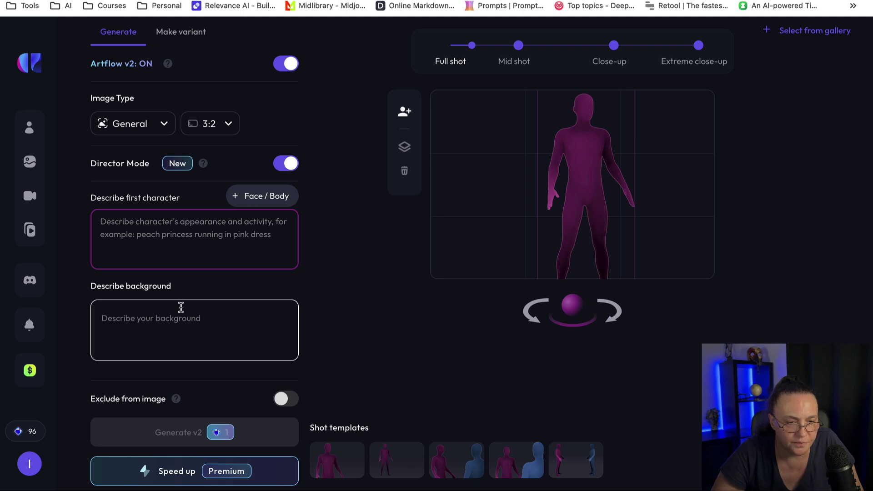
pyautogui.scroll(-2, 188, 302)
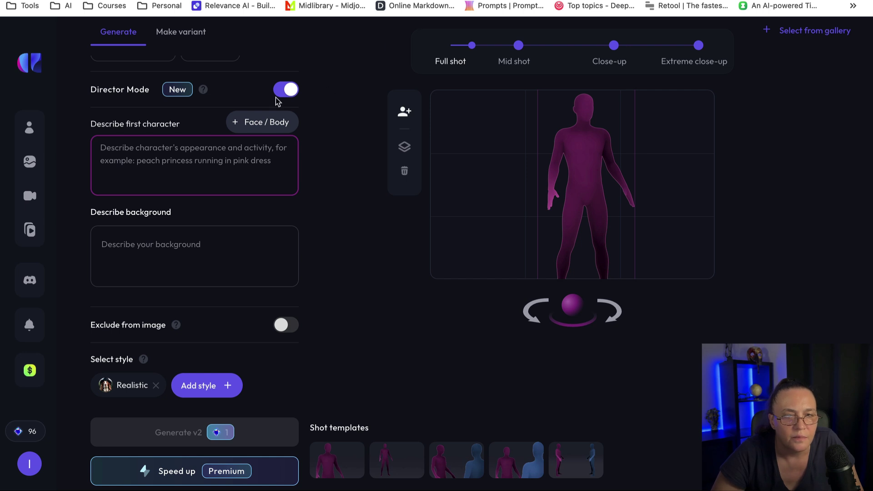
pyautogui.click(290, 90)
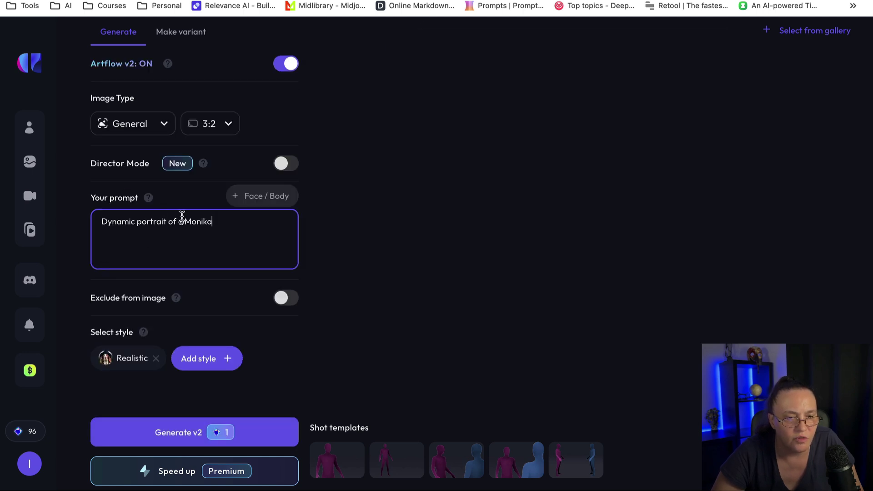
pyautogui.moveTo(177, 222); pyautogui.dragTo(109, 221)
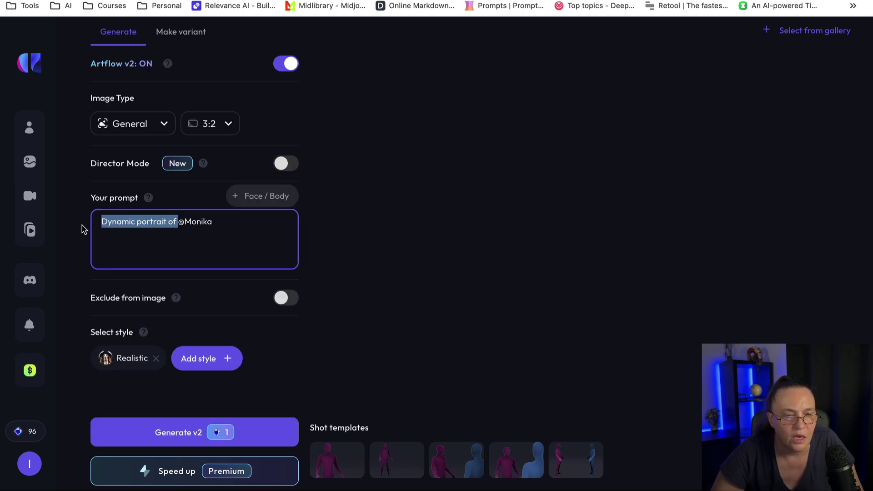
pyautogui.press('BackSpace')
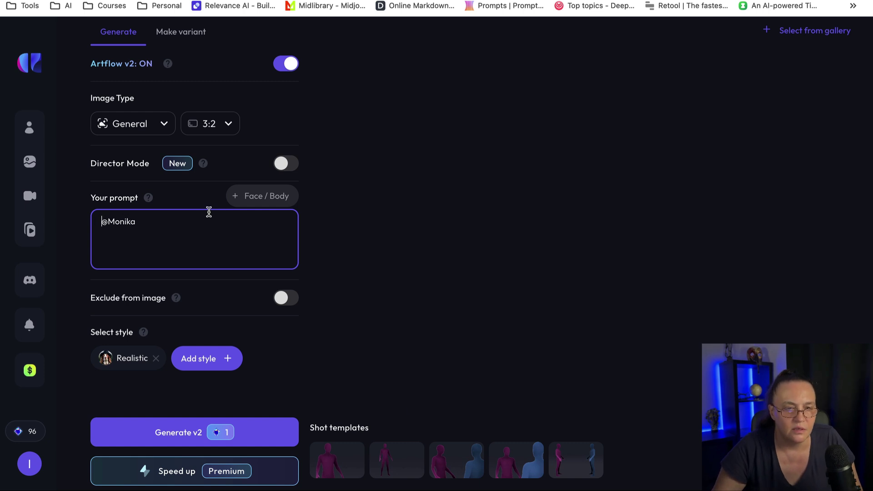
pyautogui.write('su')
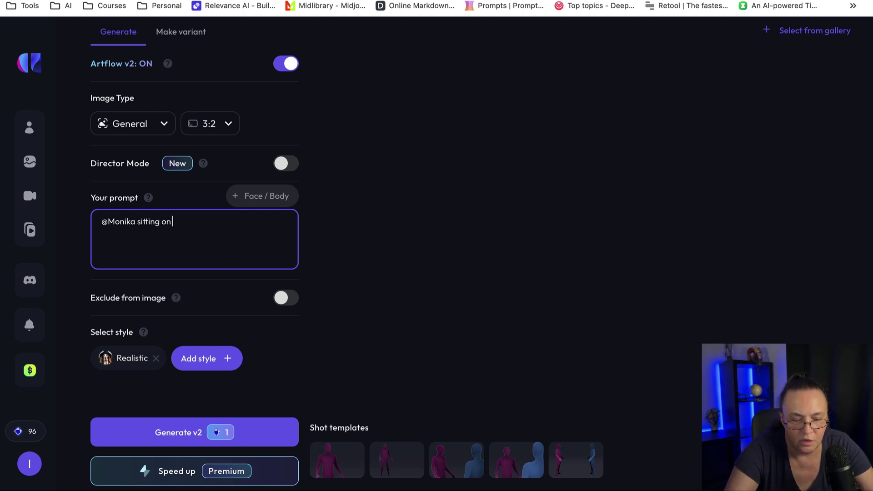
pyautogui.write('ors')
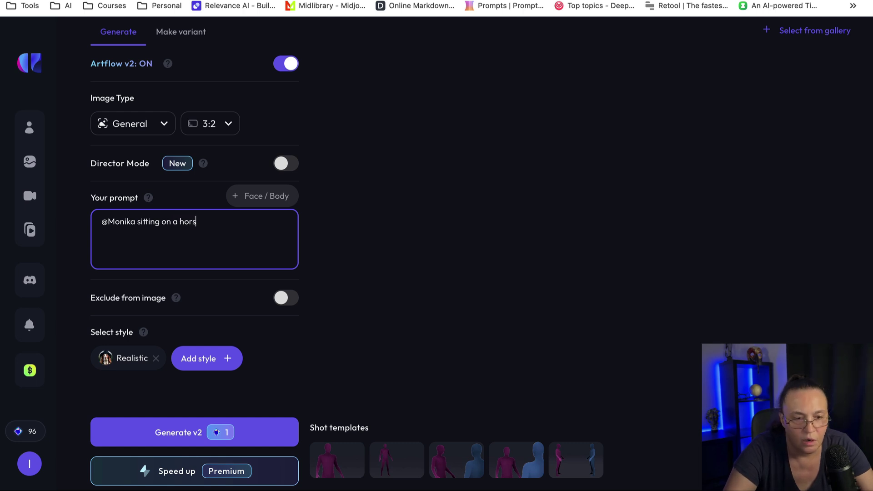
pyautogui.write('e')
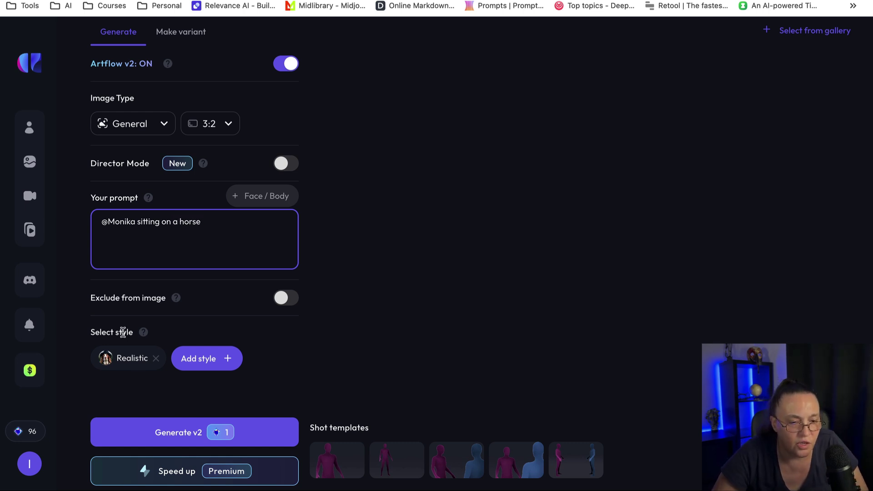
# - Swap the Realistic style for Fantasy and Cinematic styles
pyautogui.click(205, 359)
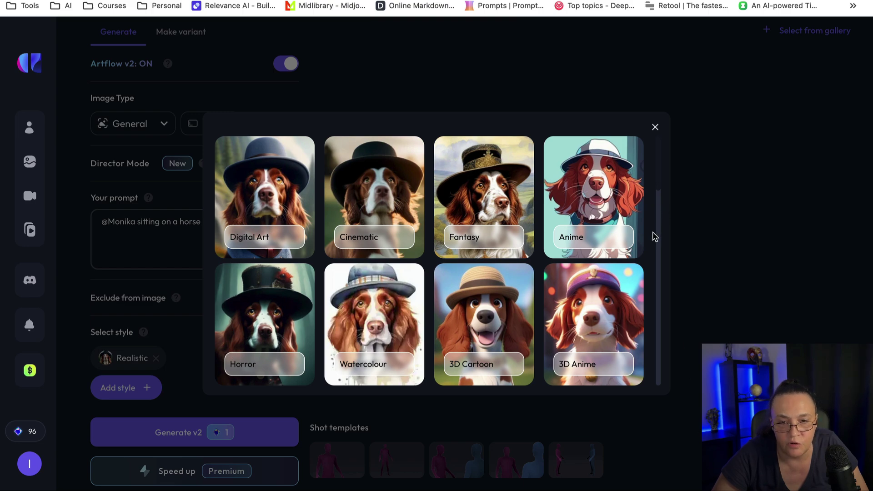
pyautogui.scroll(-3, 653, 236)
pyautogui.scroll(-3, 653, 236)
pyautogui.scroll(-3, 614, 246)
pyautogui.scroll(-2, 577, 259)
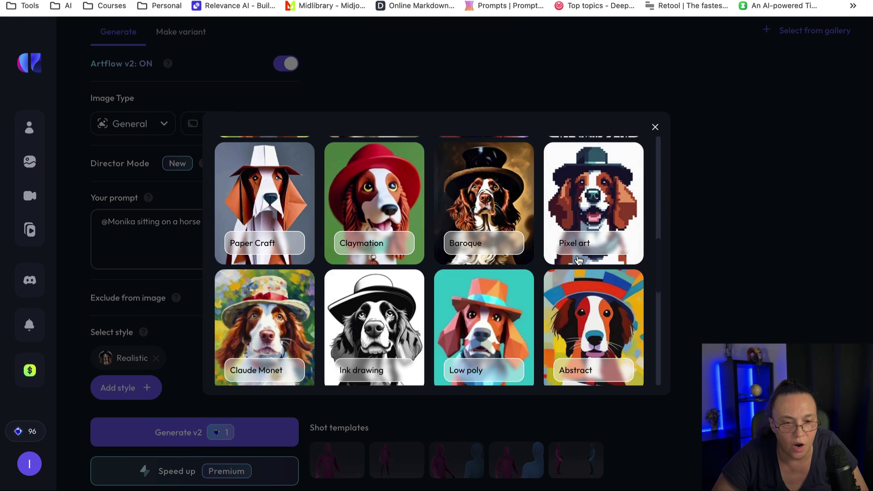
pyautogui.scroll(-2, 577, 260)
pyautogui.scroll(5, 566, 269)
pyautogui.scroll(1, 563, 275)
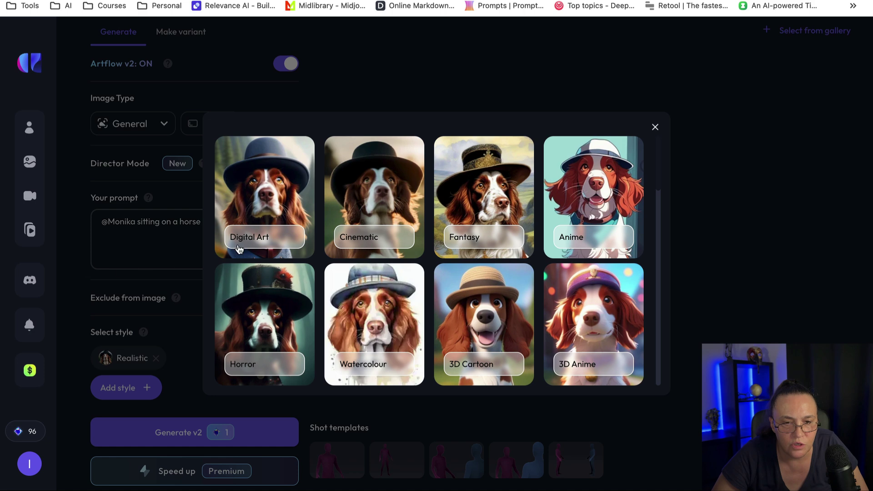
pyautogui.click(473, 247)
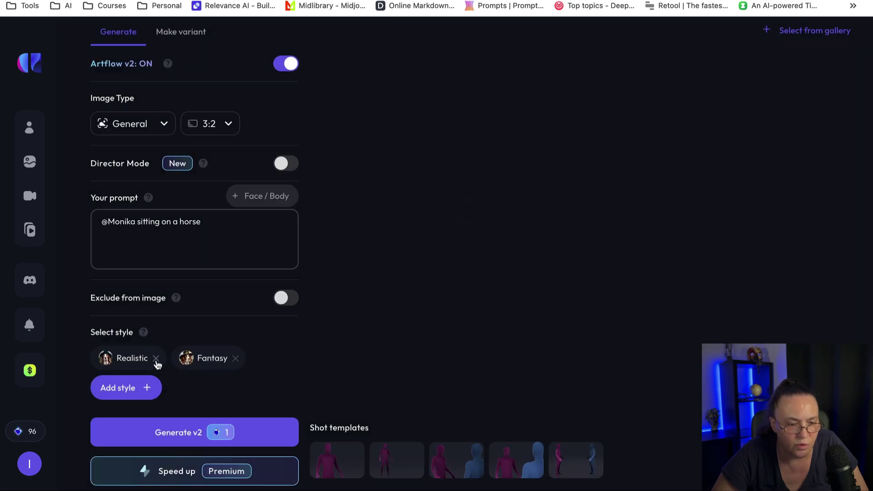
pyautogui.click(156, 359)
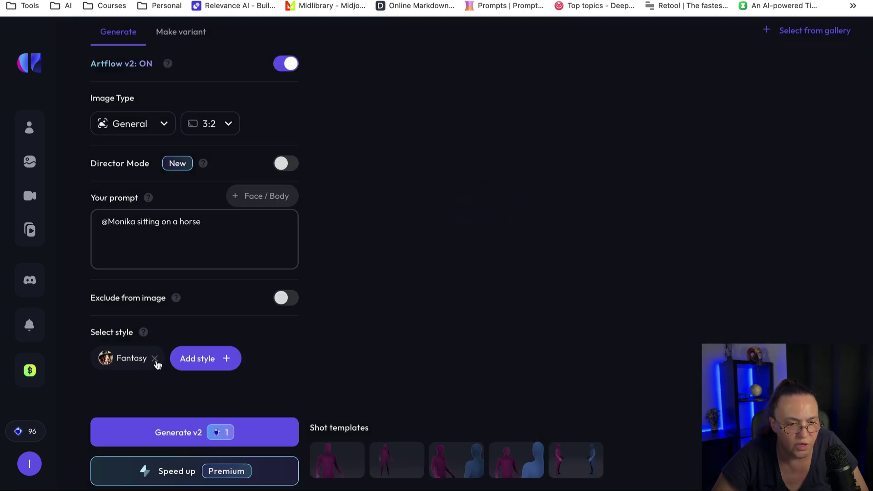
pyautogui.click(192, 363)
pyautogui.moveTo(476, 236)
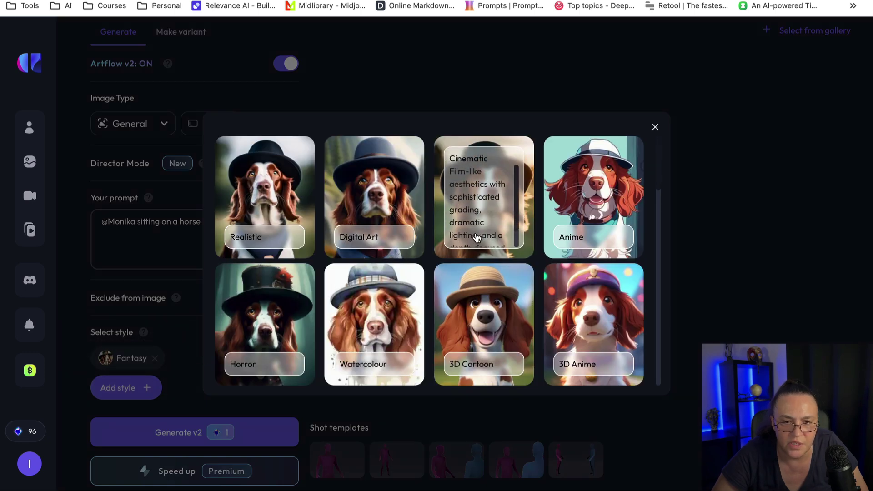
pyautogui.click(480, 242)
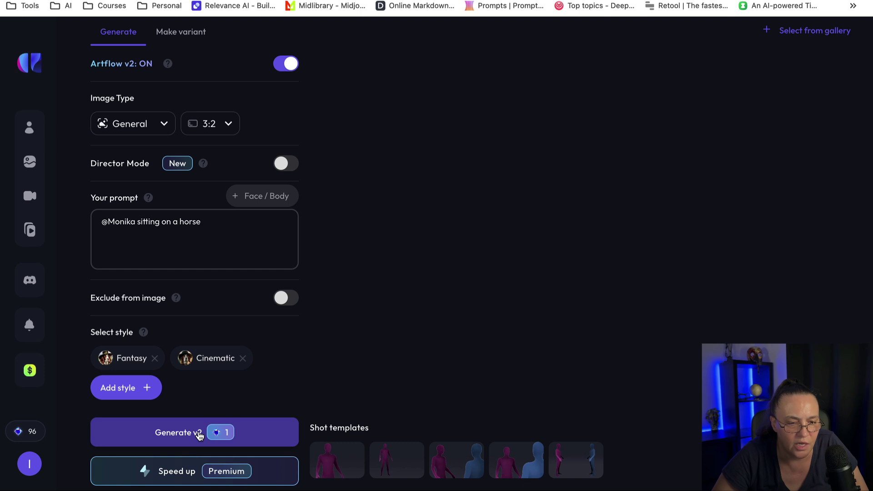
pyautogui.click(198, 436)
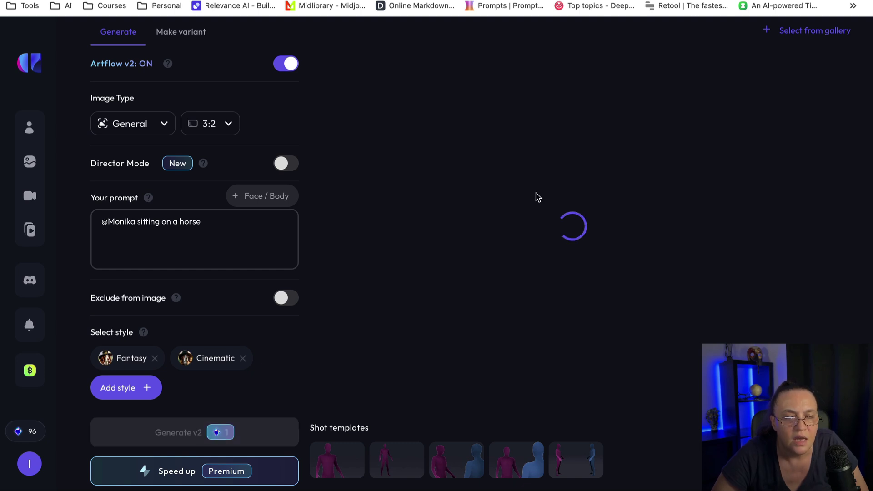